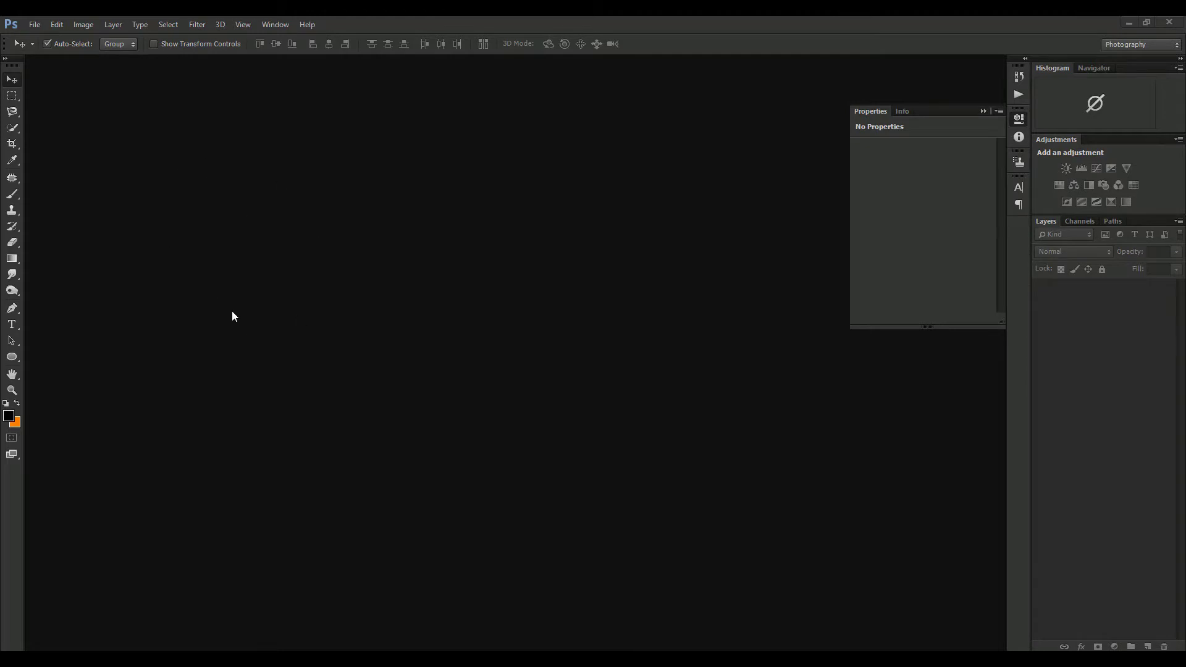
Open holud.jpg, dock it as a tab and fit the whole photo on screen.
{"action": "left_click", "coordinate": [34, 28]}
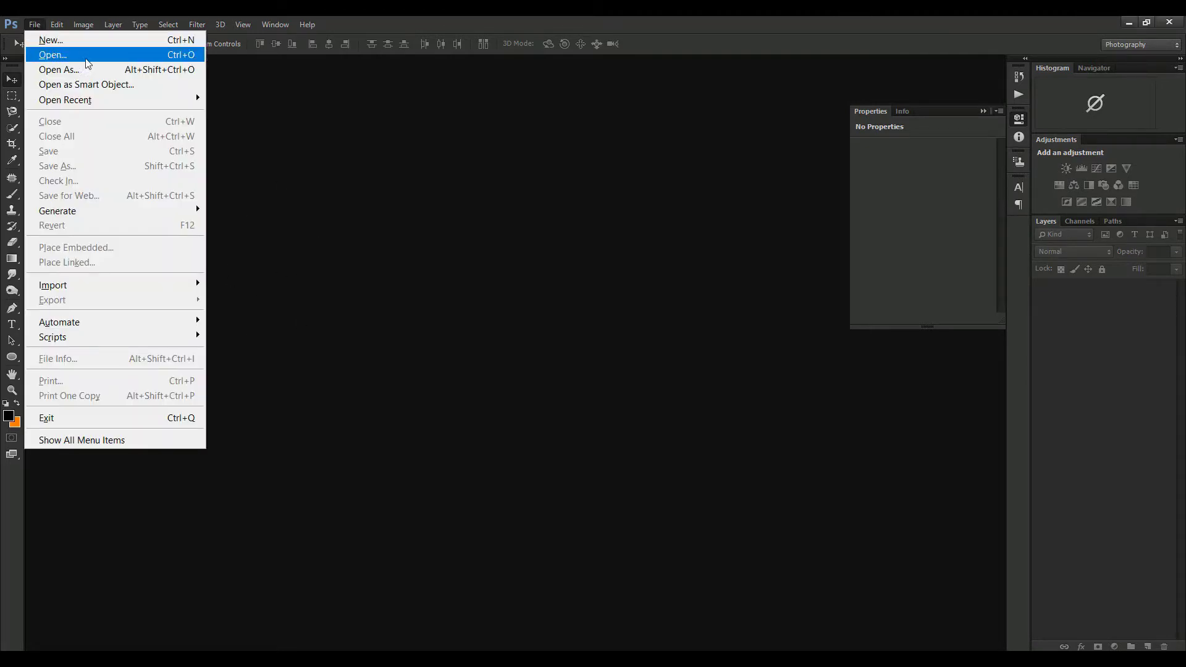
{"action": "left_click", "coordinate": [55, 57]}
{"action": "double_click", "coordinate": [418, 144]}
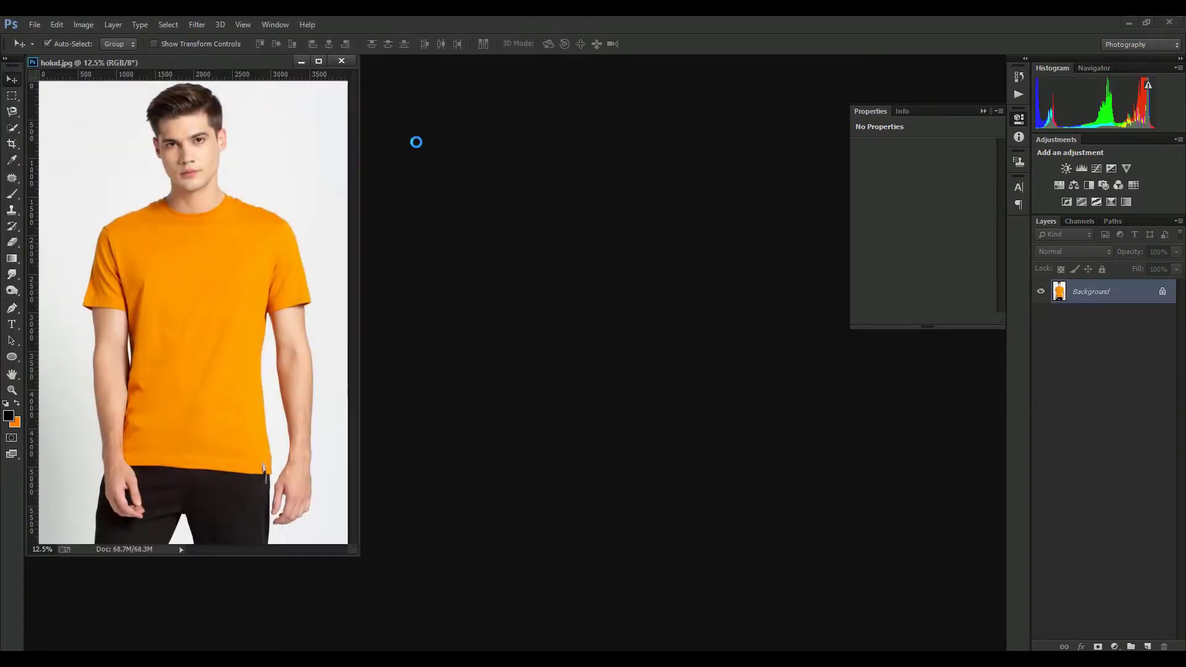
{"action": "left_click_drag", "start_coordinate": [276, 68], "coordinate": [301, 62]}
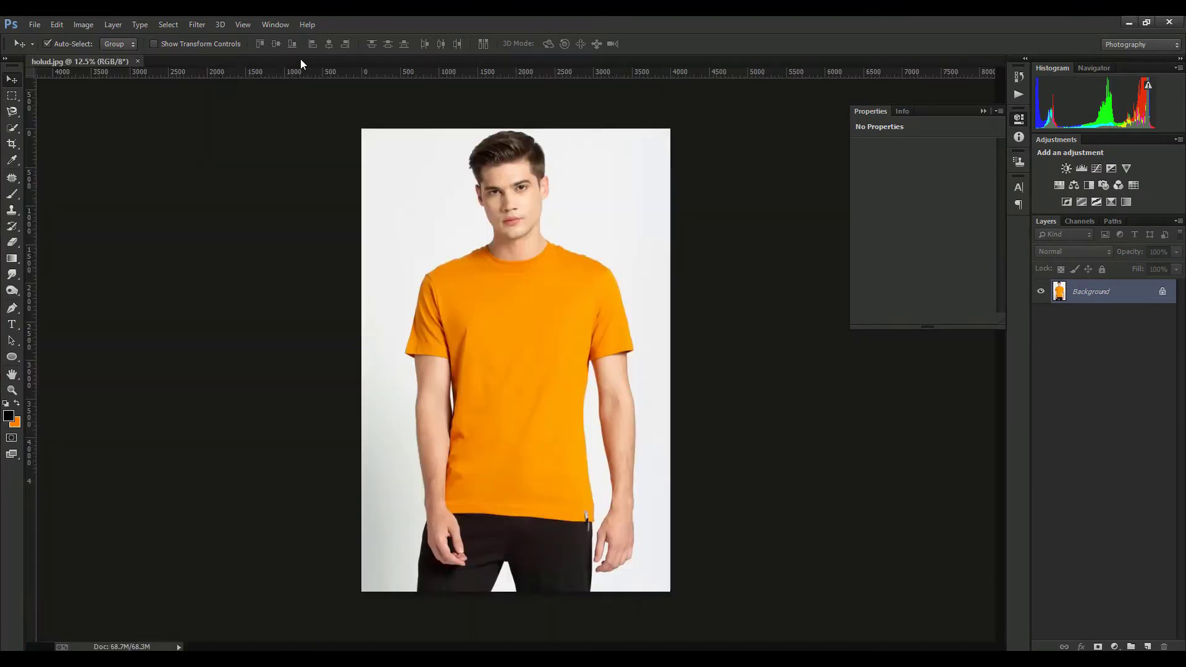
{"action": "key", "text": "ctrl+0"}
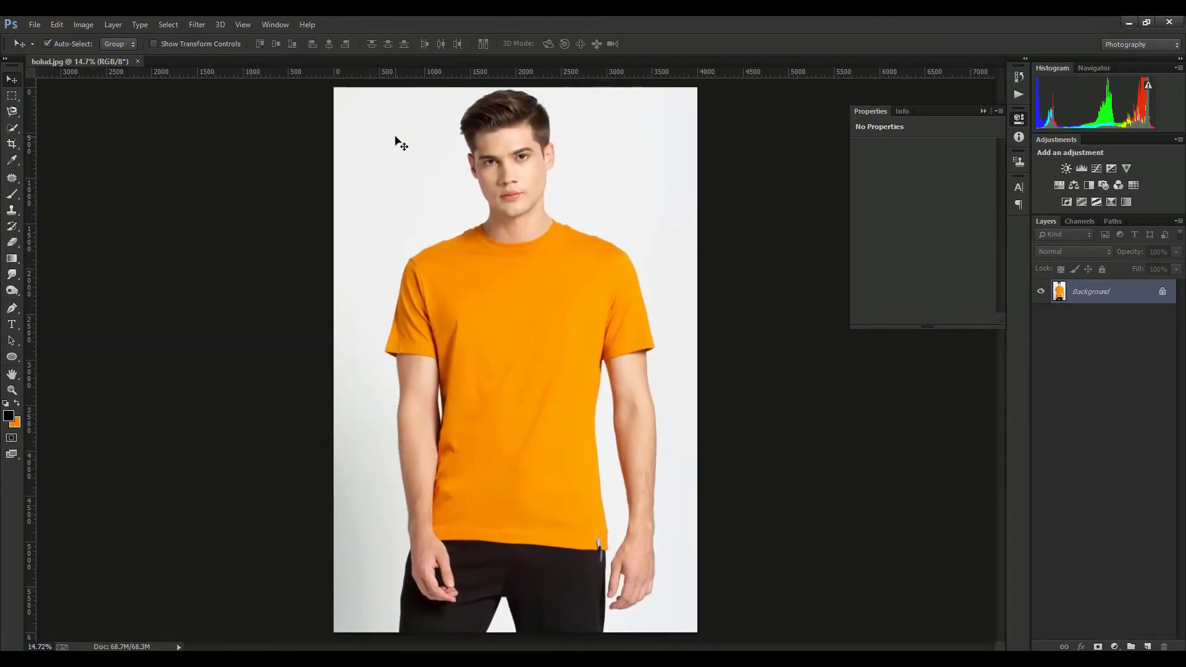
Unlock the Background into Layer 0, choose the Pen tool, and zoom in on the T-shirt.
{"action": "left_click", "coordinate": [1162, 292]}
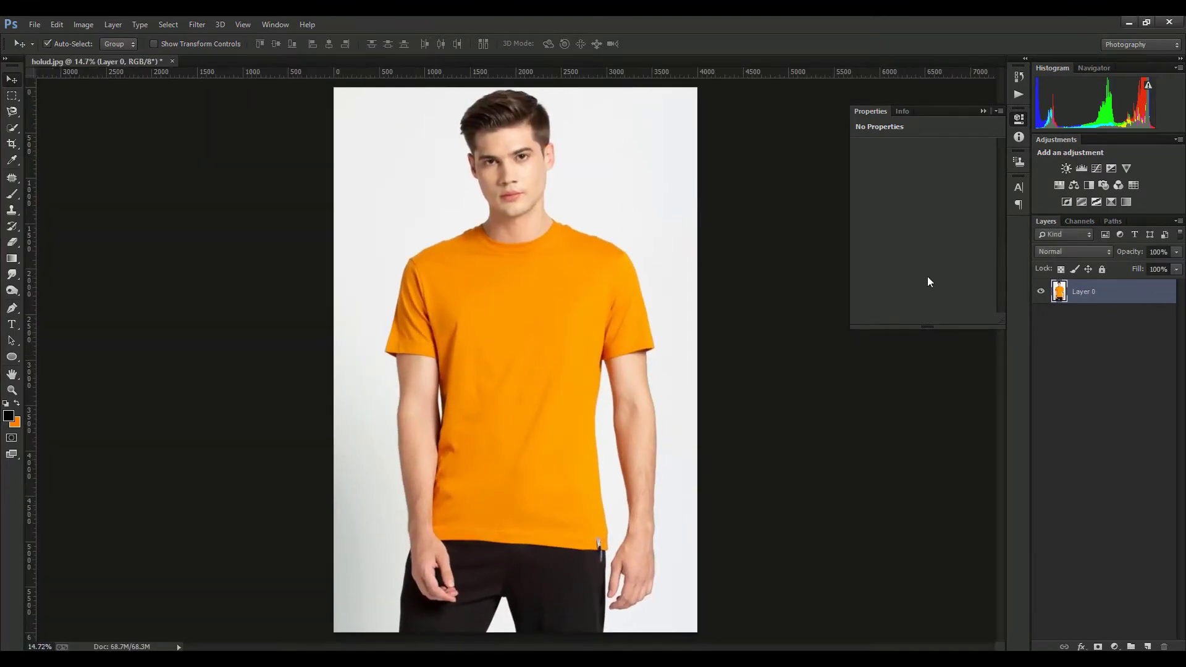
{"action": "left_click", "coordinate": [12, 128]}
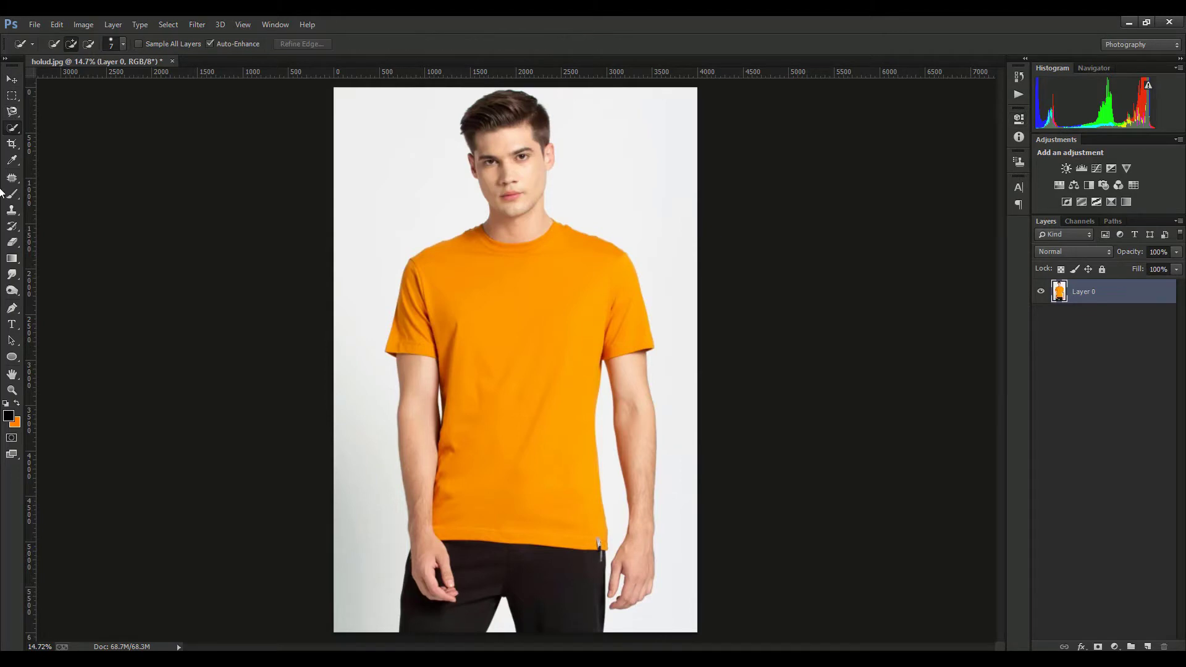
{"action": "left_click", "coordinate": [12, 307]}
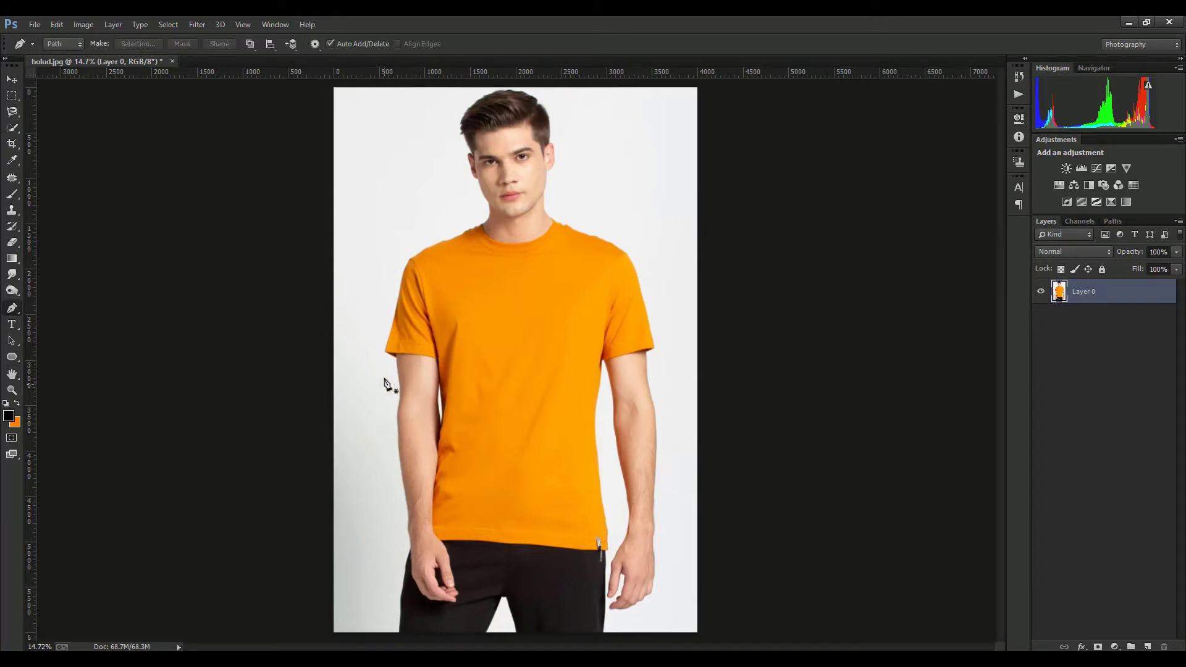
{"action": "key", "text": "ctrl+plus"}
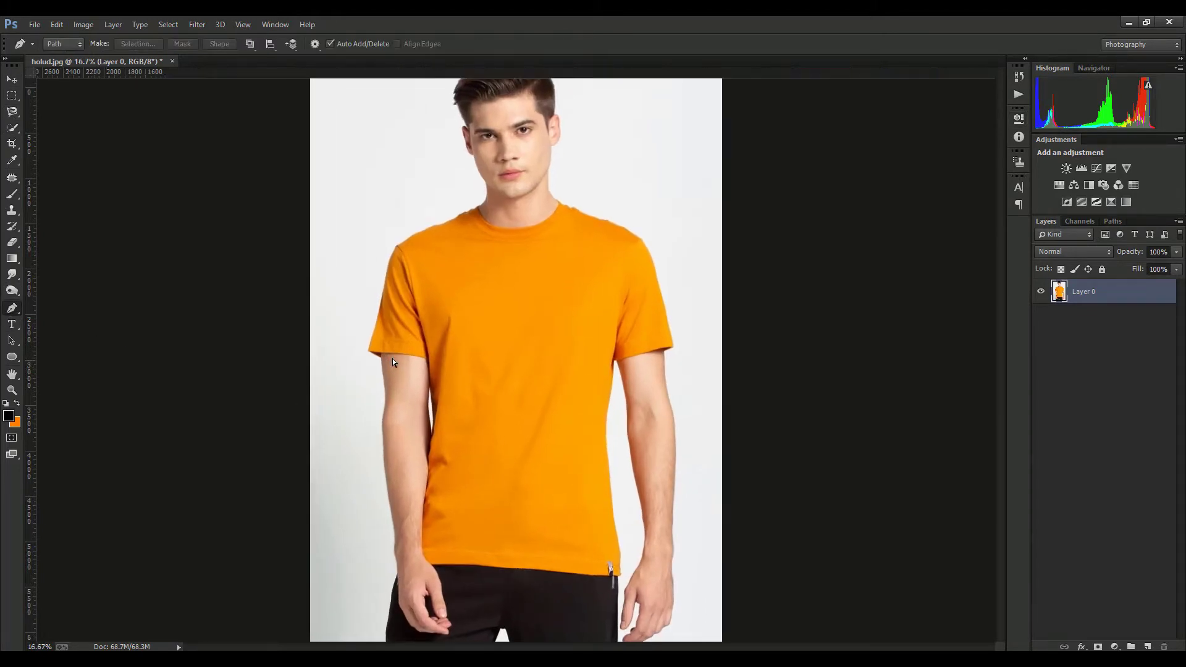
{"action": "key", "text": "ctrl+plus"}
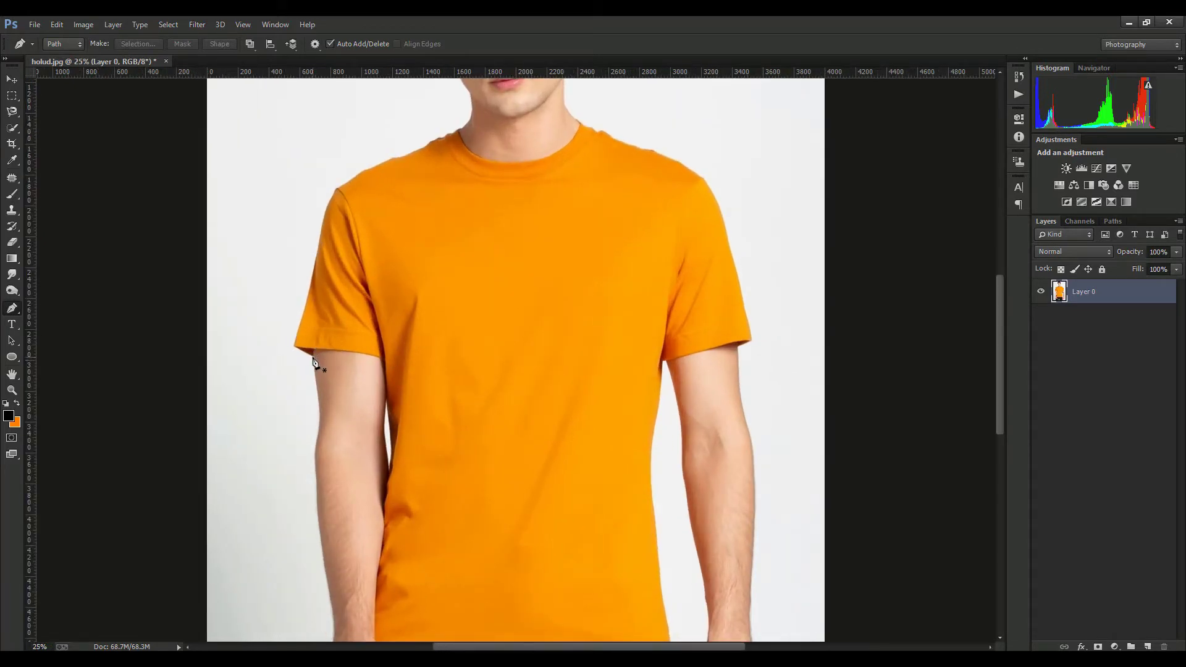
Trace pen anchors from the left sleeve corner over the left shoulder and along the collar.
{"action": "left_click", "coordinate": [294, 348]}
{"action": "scroll", "coordinate": [322, 334], "scroll_direction": "up", "scroll_amount": 3}
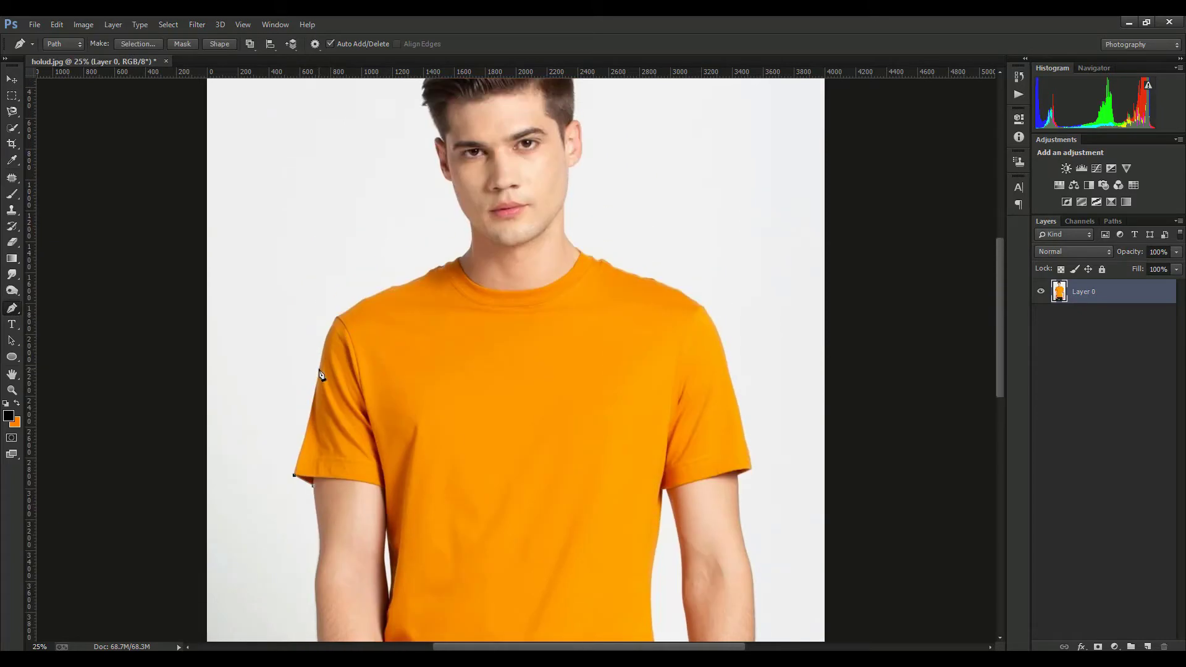
{"action": "left_click", "coordinate": [319, 369]}
{"action": "left_click_drag", "start_coordinate": [348, 310], "coordinate": [429, 270]}
{"action": "key", "text": "ctrl+plus"}
{"action": "left_click_drag", "start_coordinate": [426, 203], "coordinate": [466, 245]}
{"action": "left_click", "coordinate": [425, 203], "text": "alt"}
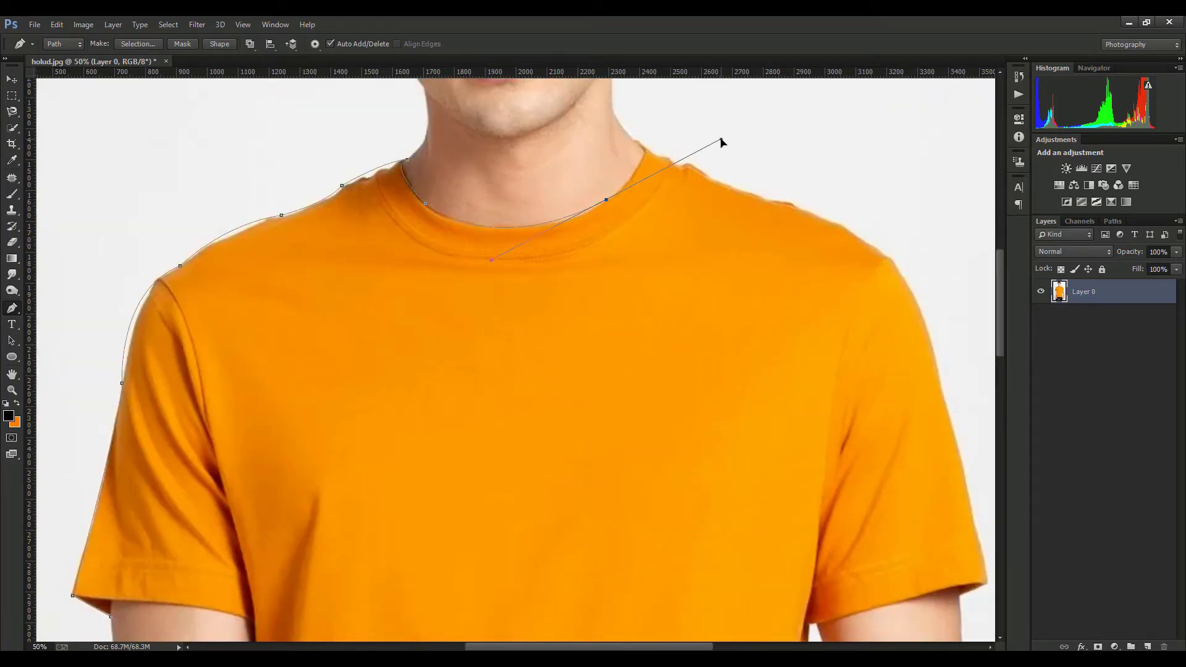
{"action": "mouse_move", "coordinate": [522, 226]}
{"action": "left_mouse_down"}
{"action": "mouse_move", "coordinate": [571, 225]}
{"action": "mouse_move", "coordinate": [658, 163]}
{"action": "left_mouse_up"}
{"action": "left_click", "coordinate": [614, 194], "text": "alt"}
Continue the path across the right shoulder and down the right sleeve to its hem.
{"action": "left_click_drag", "start_coordinate": [637, 142], "coordinate": [661, 152]}
{"action": "left_click", "coordinate": [637, 142], "text": "alt"}
{"action": "left_click", "coordinate": [666, 154]}
{"action": "left_click_drag", "start_coordinate": [677, 162], "coordinate": [681, 164]}
{"action": "left_click", "coordinate": [704, 172]}
{"action": "left_click", "coordinate": [757, 192]}
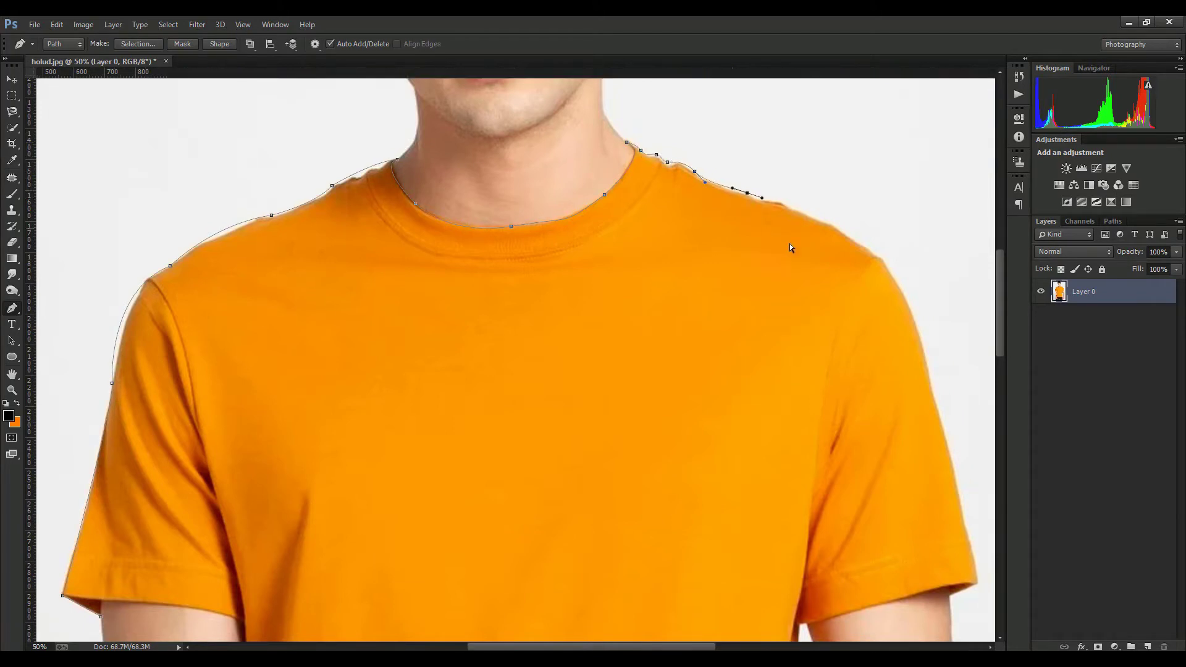
{"action": "scroll", "coordinate": [789, 243], "scroll_direction": "right", "scroll_amount": 5}
{"action": "left_click", "coordinate": [634, 198]}
{"action": "left_click_drag", "start_coordinate": [745, 251], "coordinate": [787, 289]}
{"action": "left_click", "coordinate": [801, 381]}
{"action": "scroll", "coordinate": [802, 381], "scroll_direction": "down", "scroll_amount": 4}
{"action": "left_click", "coordinate": [843, 436]}
{"action": "left_click", "coordinate": [847, 456]}
{"action": "left_click_drag", "start_coordinate": [834, 482], "coordinate": [802, 483]}
{"action": "left_click", "coordinate": [834, 482], "text": "alt"}
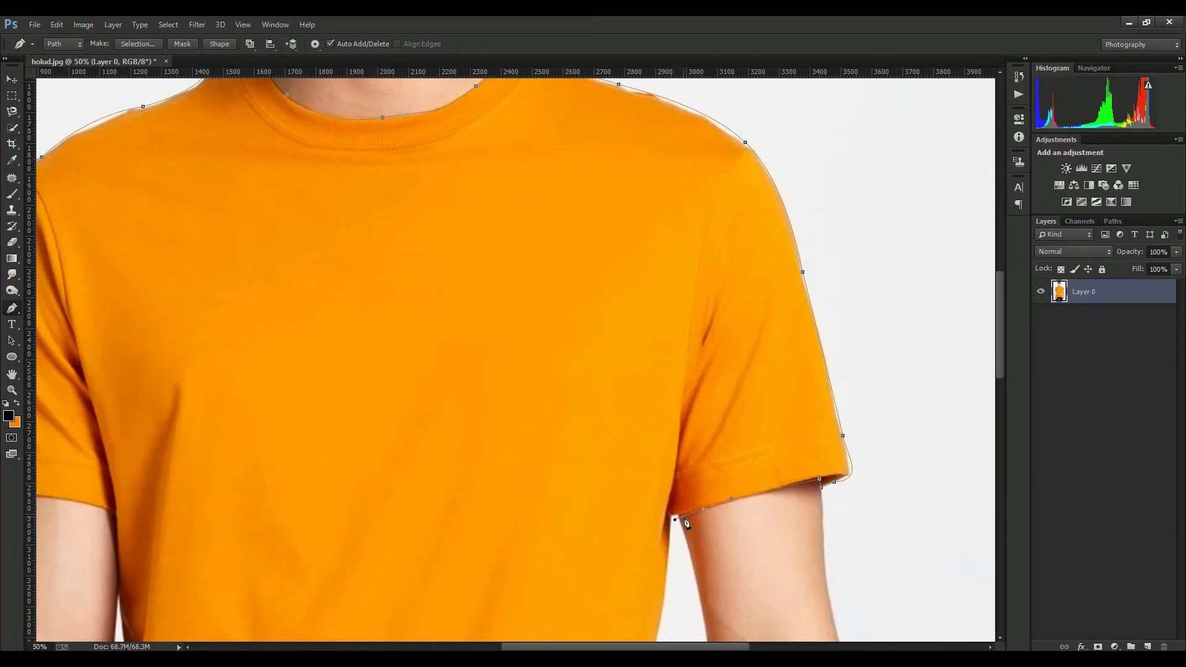
Extend the path from the right armpit down the shirt's right edge to the hem corner.
{"action": "left_click_drag", "start_coordinate": [673, 516], "coordinate": [674, 603]}
{"action": "scroll", "coordinate": [675, 521], "scroll_direction": "down", "scroll_amount": 8}
{"action": "left_click", "coordinate": [659, 399]}
{"action": "scroll", "coordinate": [678, 445], "scroll_direction": "down", "scroll_amount": 4}
{"action": "scroll", "coordinate": [686, 544], "scroll_direction": "down", "scroll_amount": 5}
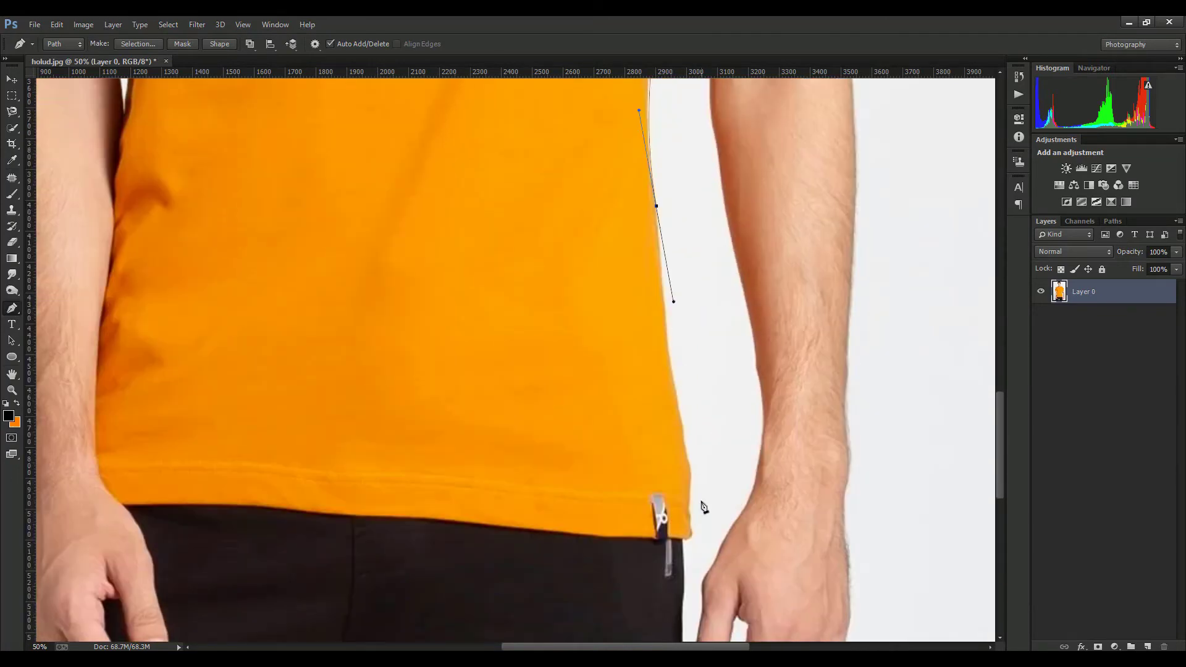
{"action": "left_click_drag", "start_coordinate": [677, 392], "coordinate": [684, 417]}
{"action": "left_click", "coordinate": [683, 426]}
{"action": "scroll", "coordinate": [688, 414], "scroll_direction": "down", "scroll_amount": 2}
{"action": "scroll", "coordinate": [691, 389], "scroll_direction": "down", "scroll_amount": 1}
{"action": "left_click", "coordinate": [690, 370]}
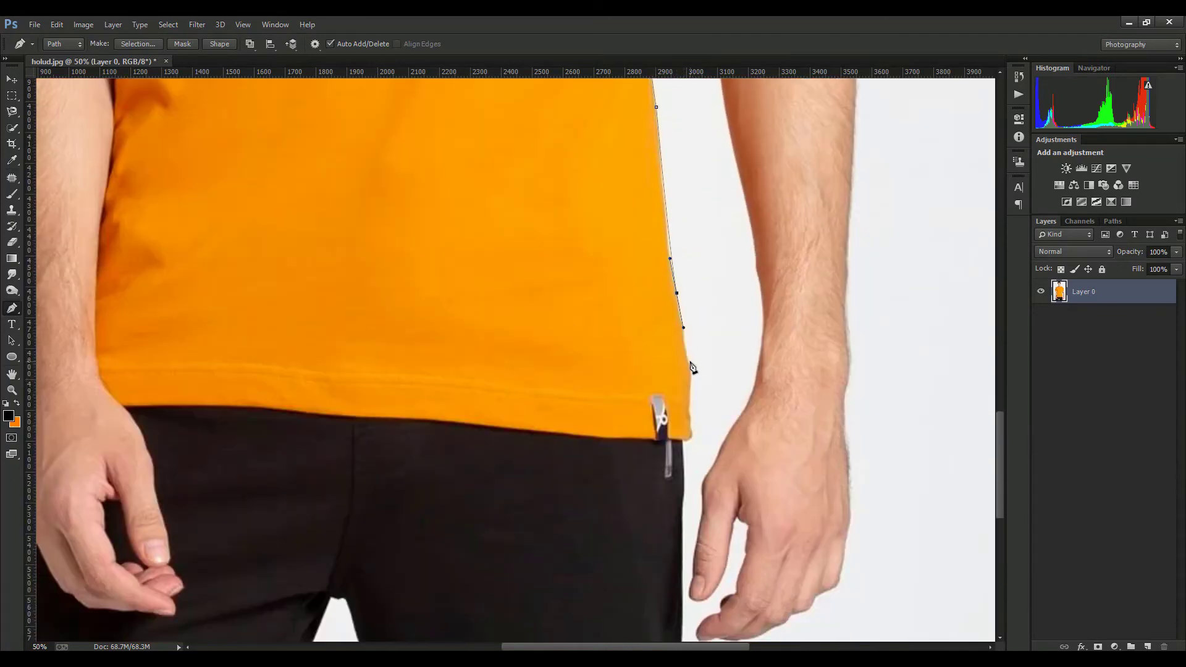
{"action": "scroll", "coordinate": [692, 373], "scroll_direction": "down", "scroll_amount": 1}
{"action": "left_click", "coordinate": [694, 385]}
Trace the path along the hem and up the shirt's left edge.
{"action": "left_click_drag", "start_coordinate": [640, 392], "coordinate": [575, 388]}
{"action": "left_click", "coordinate": [314, 367]}
{"action": "left_click", "coordinate": [126, 361]}
{"action": "scroll", "coordinate": [126, 361], "scroll_direction": "up", "scroll_amount": 1}
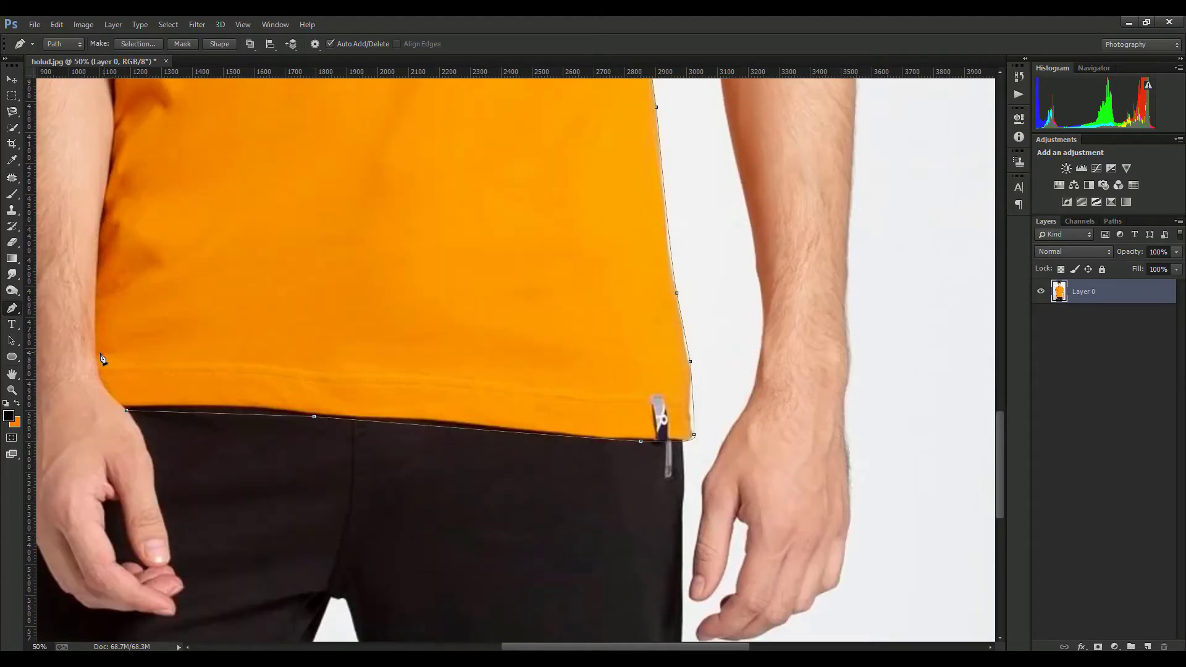
{"action": "left_click_drag", "start_coordinate": [95, 338], "coordinate": [97, 286]}
{"action": "scroll", "coordinate": [112, 290], "scroll_direction": "up", "scroll_amount": 2}
{"action": "left_click_drag", "start_coordinate": [105, 301], "coordinate": [126, 275]}
{"action": "scroll", "coordinate": [124, 192], "scroll_direction": "up", "scroll_amount": 2}
{"action": "mouse_move", "coordinate": [114, 325]}
{"action": "left_mouse_down"}
{"action": "mouse_move", "coordinate": [115, 280]}
{"action": "mouse_move", "coordinate": [124, 308]}
{"action": "left_mouse_up"}
{"action": "scroll", "coordinate": [117, 291], "scroll_direction": "up", "scroll_amount": 2}
{"action": "scroll", "coordinate": [127, 296], "scroll_direction": "up", "scroll_amount": 2}
{"action": "scroll", "coordinate": [124, 307], "scroll_direction": "up", "scroll_amount": 2}
{"action": "scroll", "coordinate": [123, 307], "scroll_direction": "left", "scroll_amount": 2}
Add the left underarm anchor, close the path at its start, and fit the photo on screen.
{"action": "left_click", "coordinate": [242, 374]}
{"action": "left_click_drag", "start_coordinate": [102, 356], "coordinate": [159, 353]}
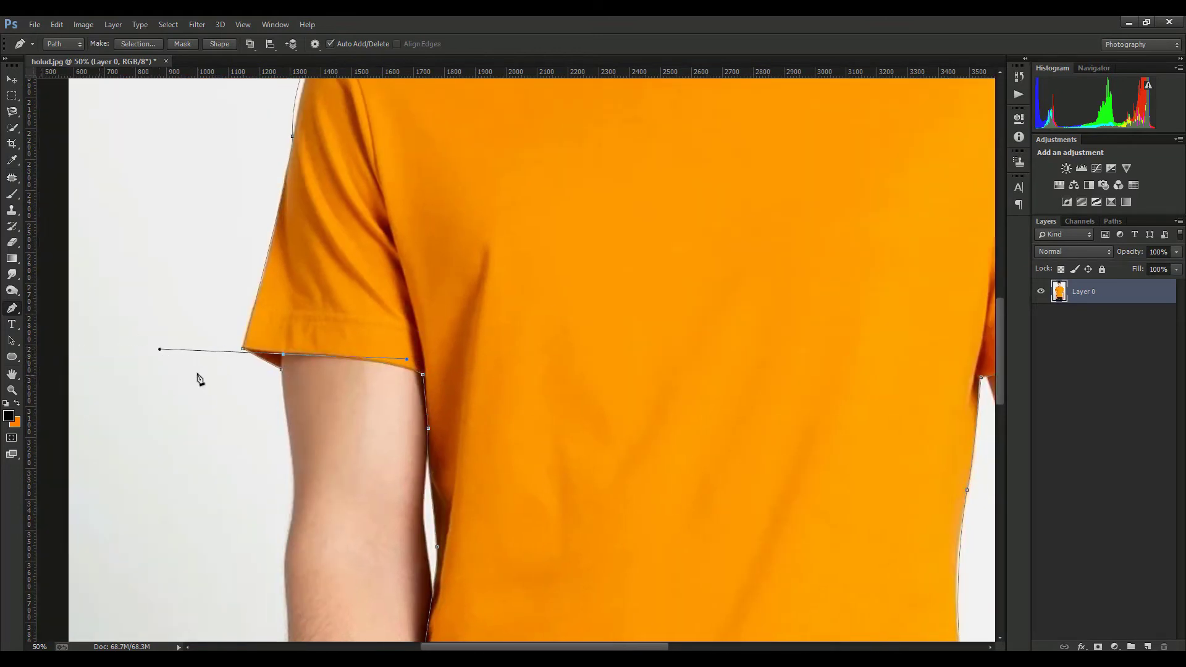
{"action": "left_click", "coordinate": [280, 368]}
{"action": "key", "text": "ctrl+0"}
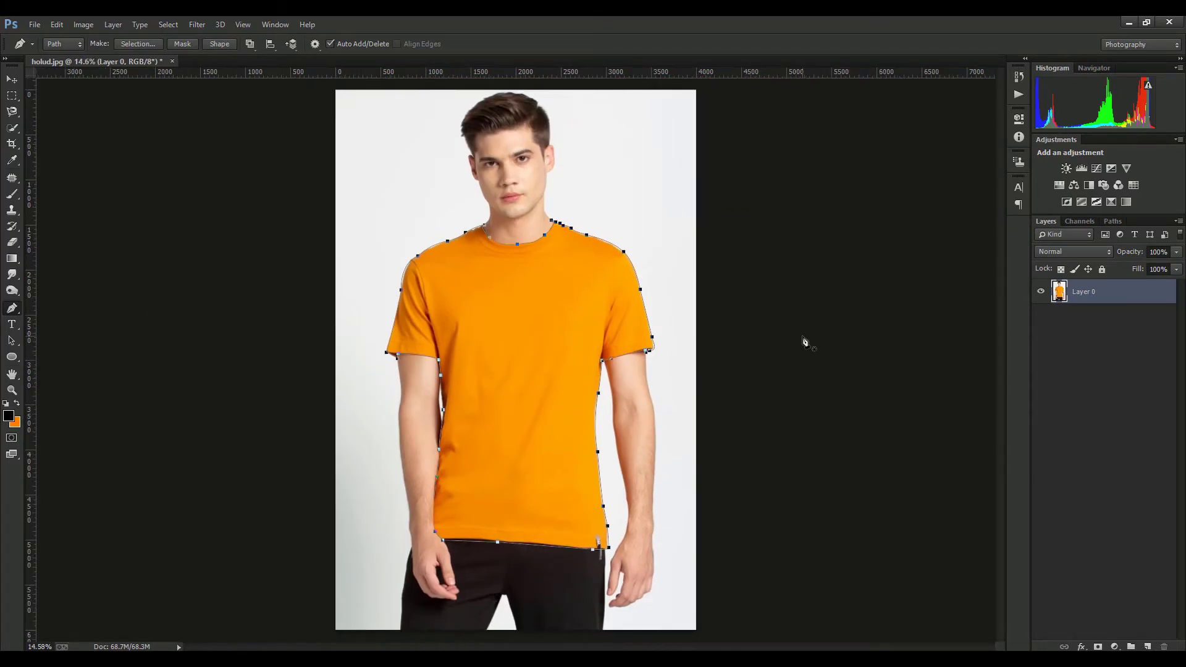
Convert the shirt path to a selection and copy it onto a new Layer 1.
{"action": "key", "text": "ctrl+Return"}
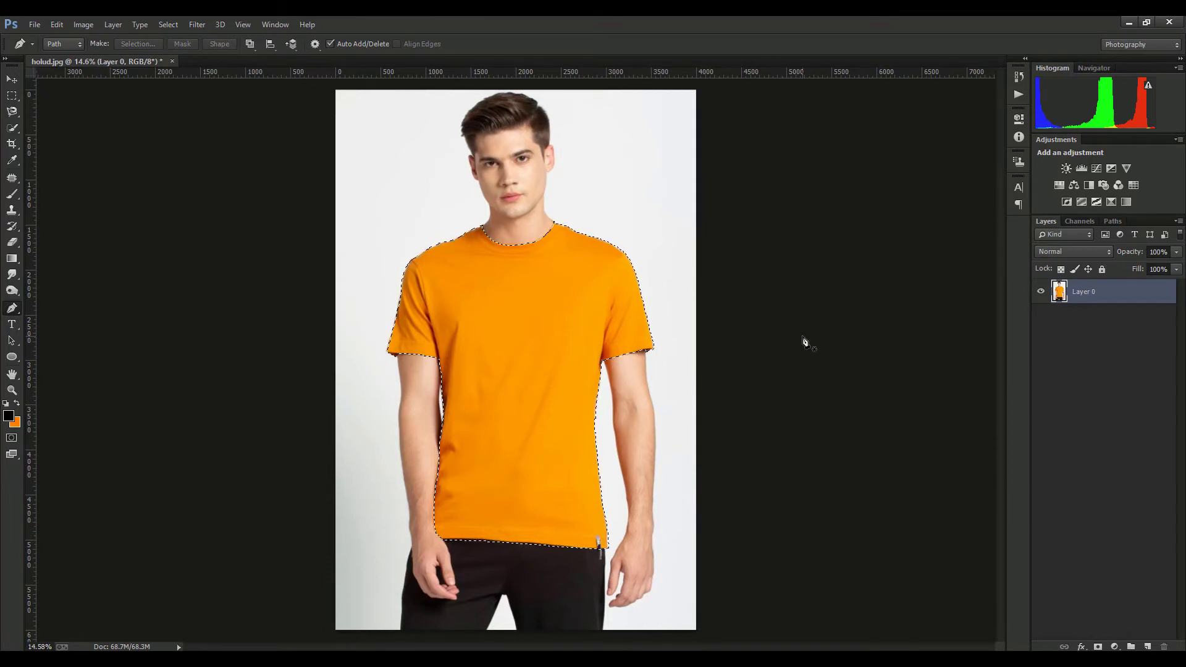
{"action": "key", "text": "ctrl+j"}
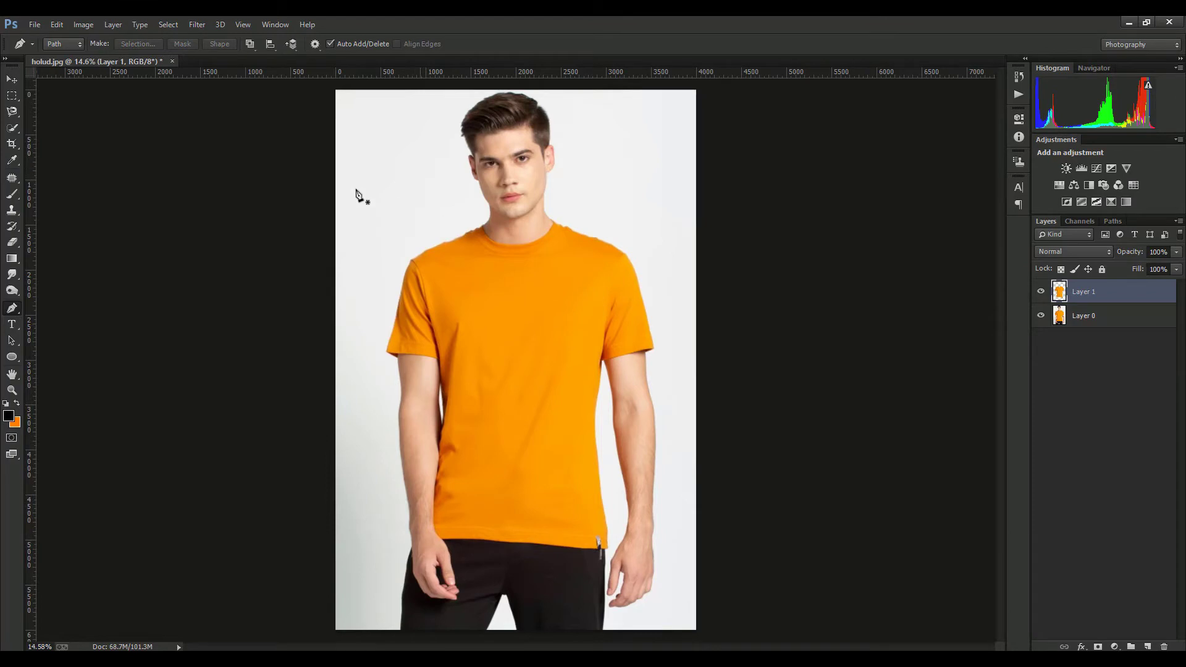
Load Layer 1's shirt outline as a selection and add a Hue/Saturation adjustment.
{"action": "left_click", "coordinate": [11, 81]}
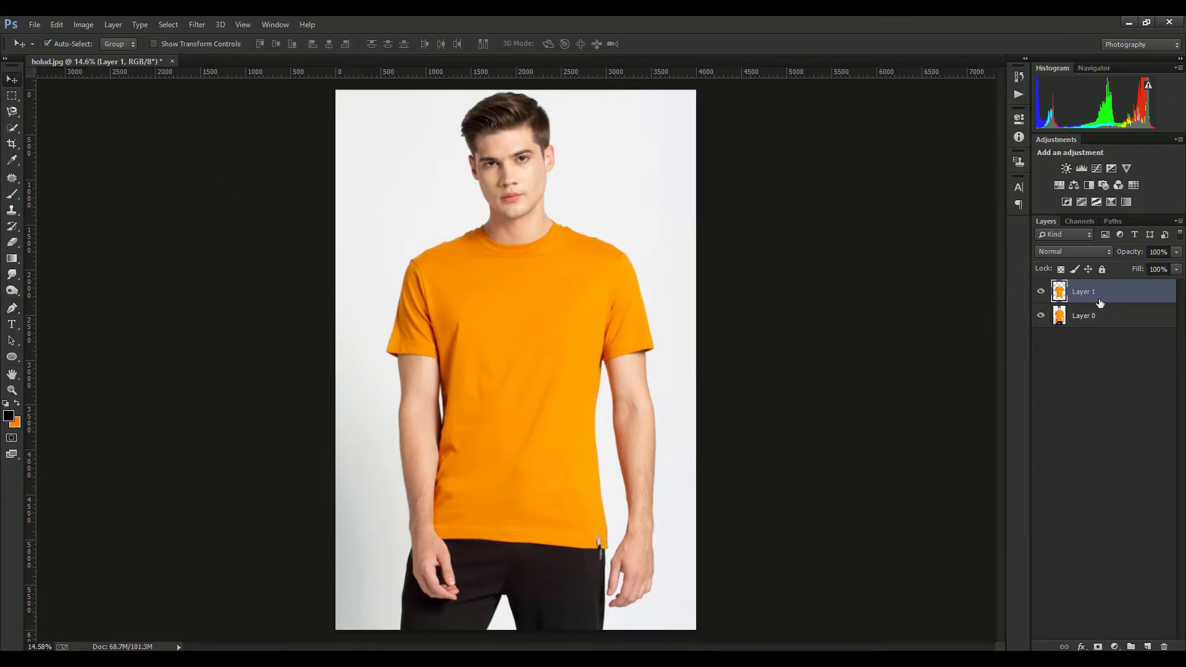
{"action": "left_click", "coordinate": [1056, 252]}
{"action": "left_click", "coordinate": [1058, 293], "text": "ctrl"}
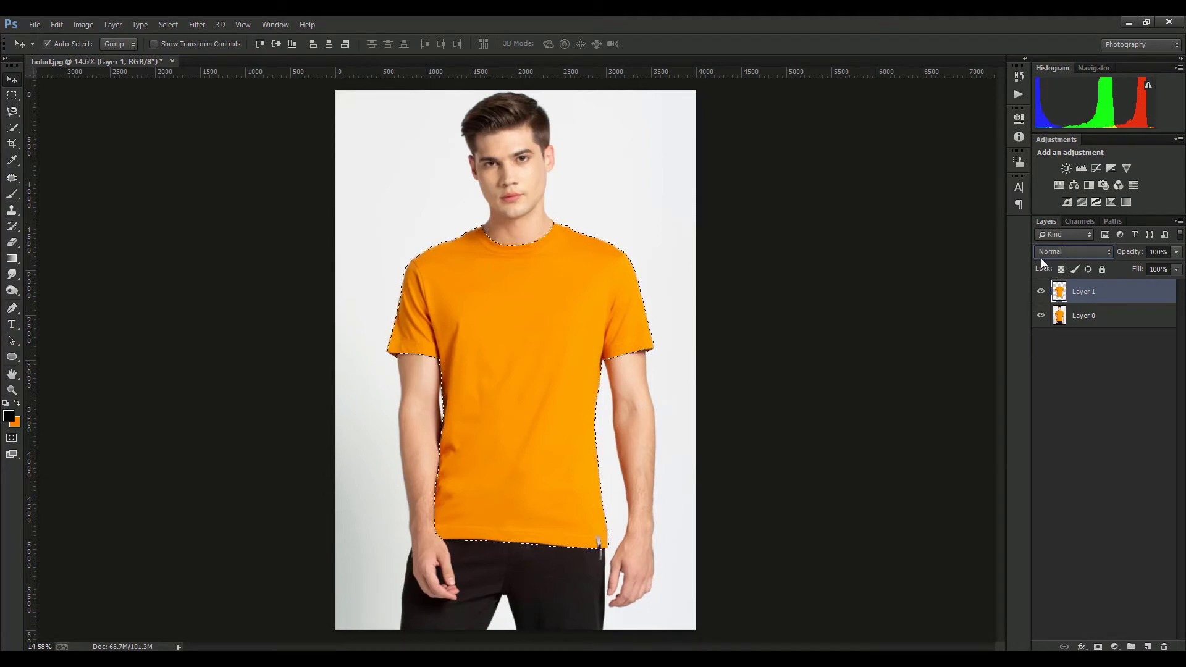
{"action": "left_click", "coordinate": [1059, 186]}
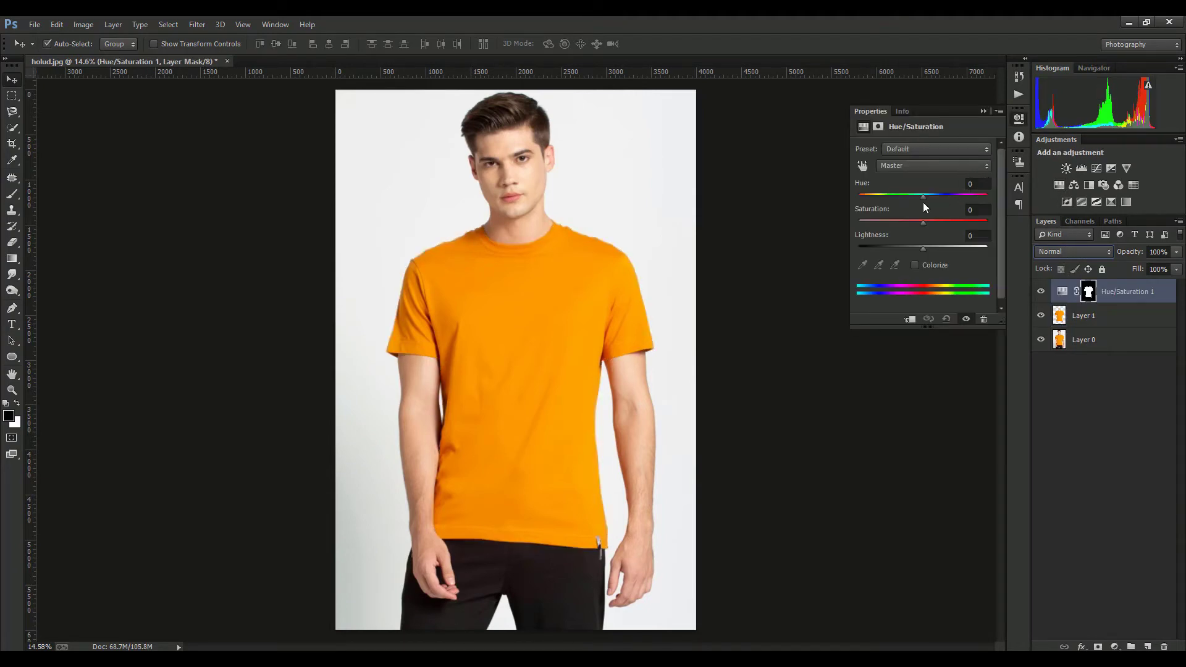
Target the Yellows range, sampling the shirt's colour with the eyedropper.
{"action": "left_click", "coordinate": [906, 167]}
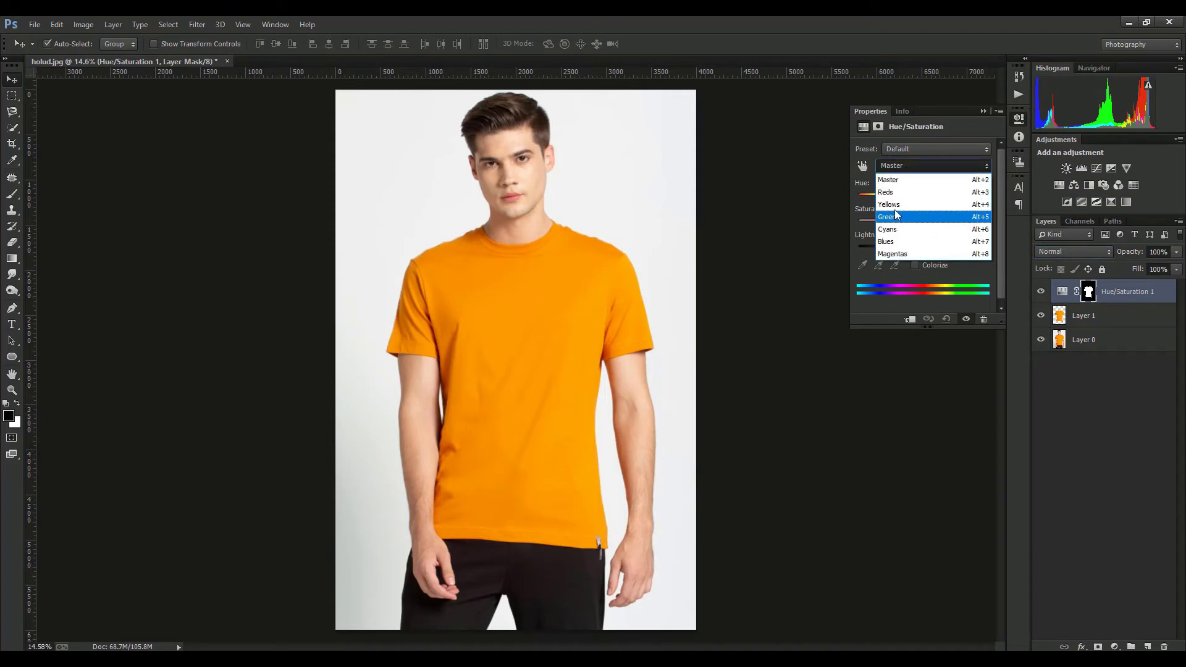
{"action": "left_click", "coordinate": [896, 213]}
{"action": "left_click", "coordinate": [863, 264]}
{"action": "left_click", "coordinate": [551, 296]}
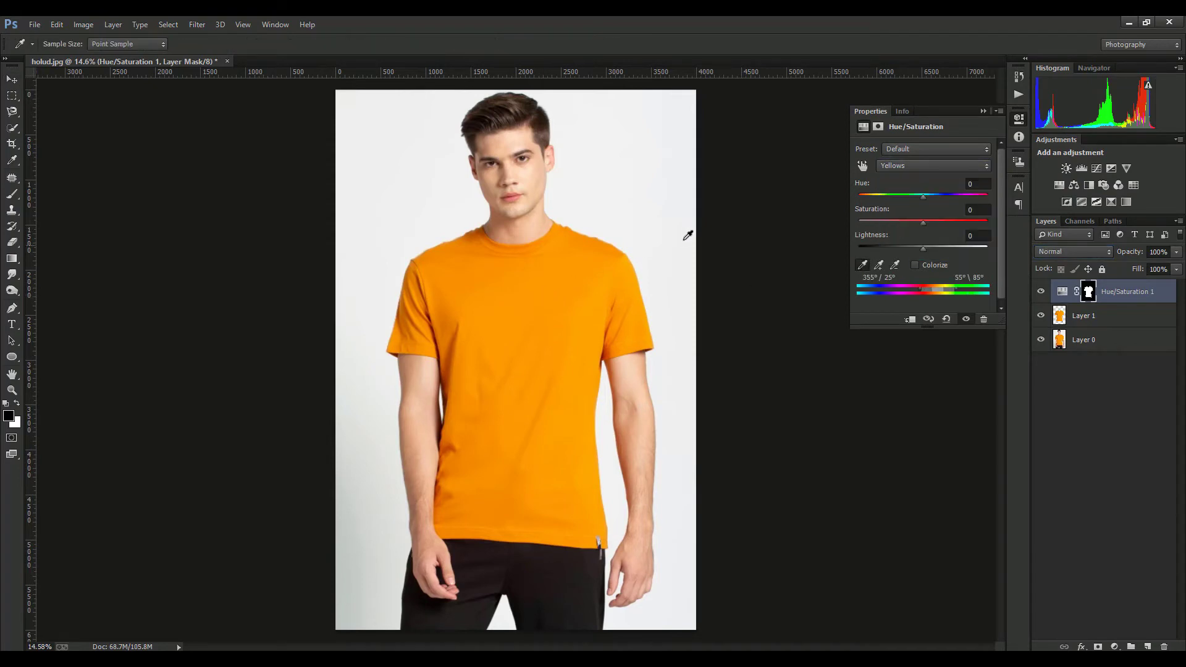
Preview hue shifts through red, green and blue, then set Saturation and Lightness to -100.
{"action": "left_click_drag", "start_coordinate": [920, 202], "coordinate": [899, 202]}
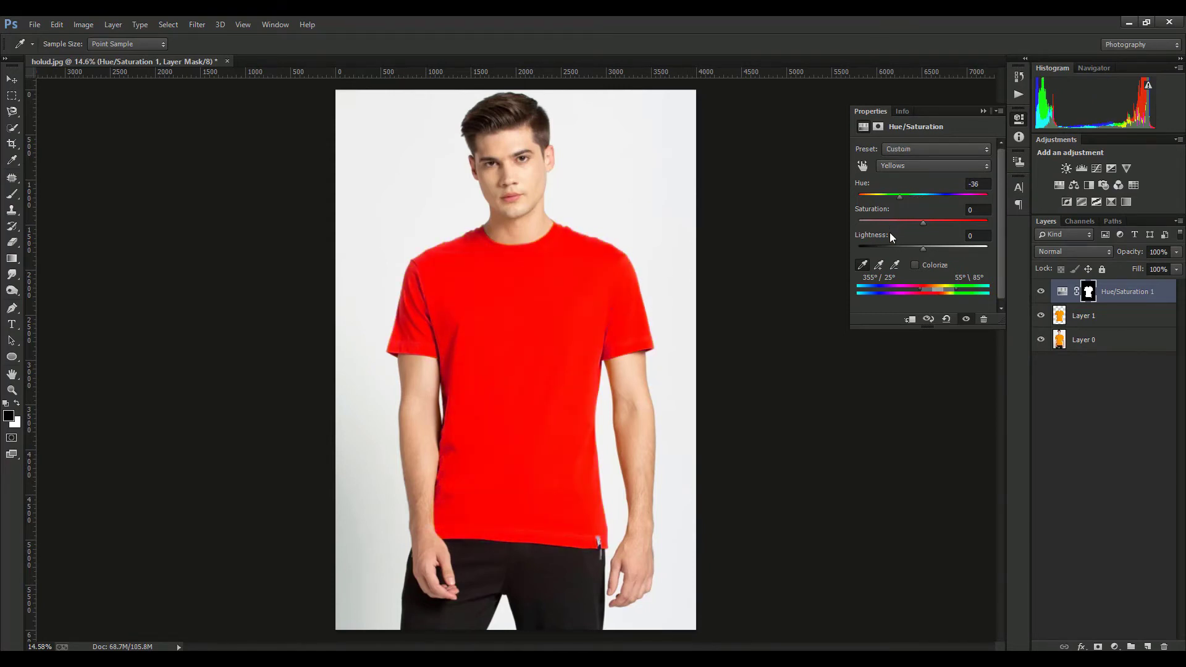
{"action": "left_click_drag", "start_coordinate": [899, 197], "coordinate": [867, 202]}
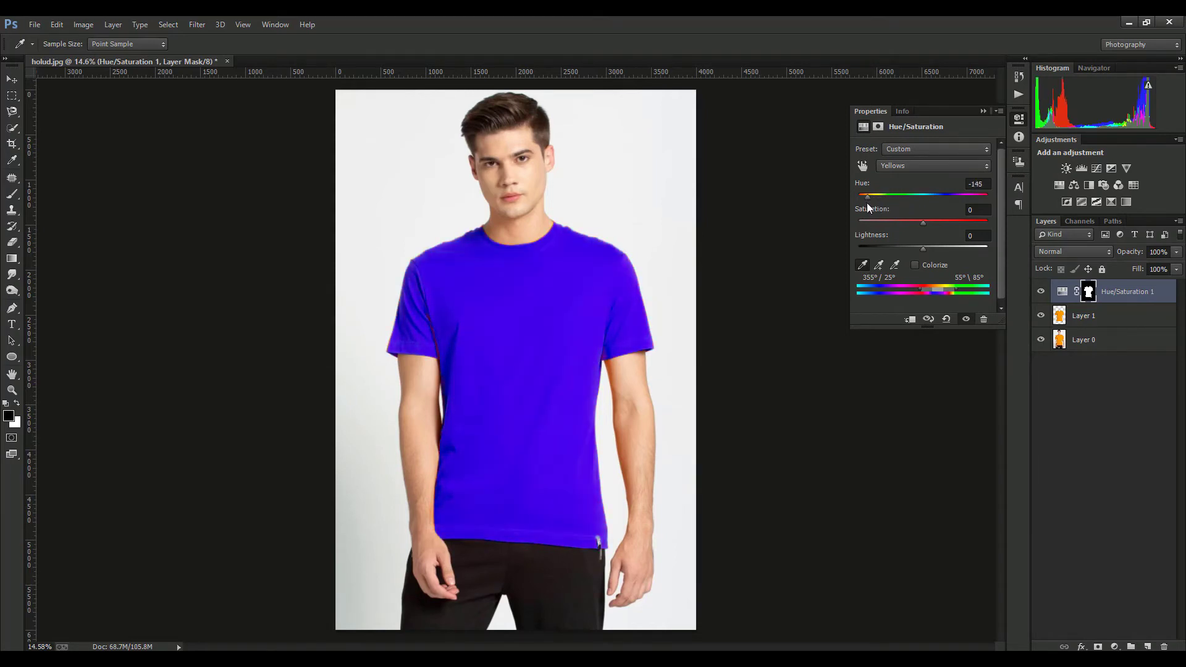
{"action": "left_click_drag", "start_coordinate": [869, 197], "coordinate": [946, 193]}
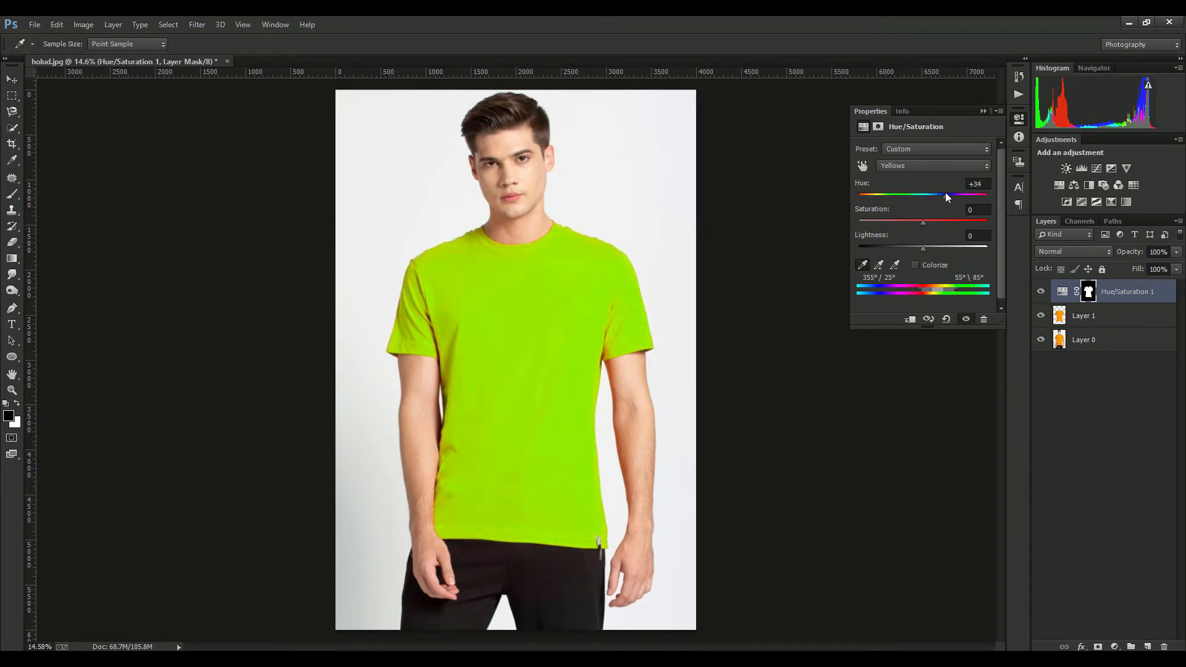
{"action": "left_click_drag", "start_coordinate": [949, 197], "coordinate": [965, 196]}
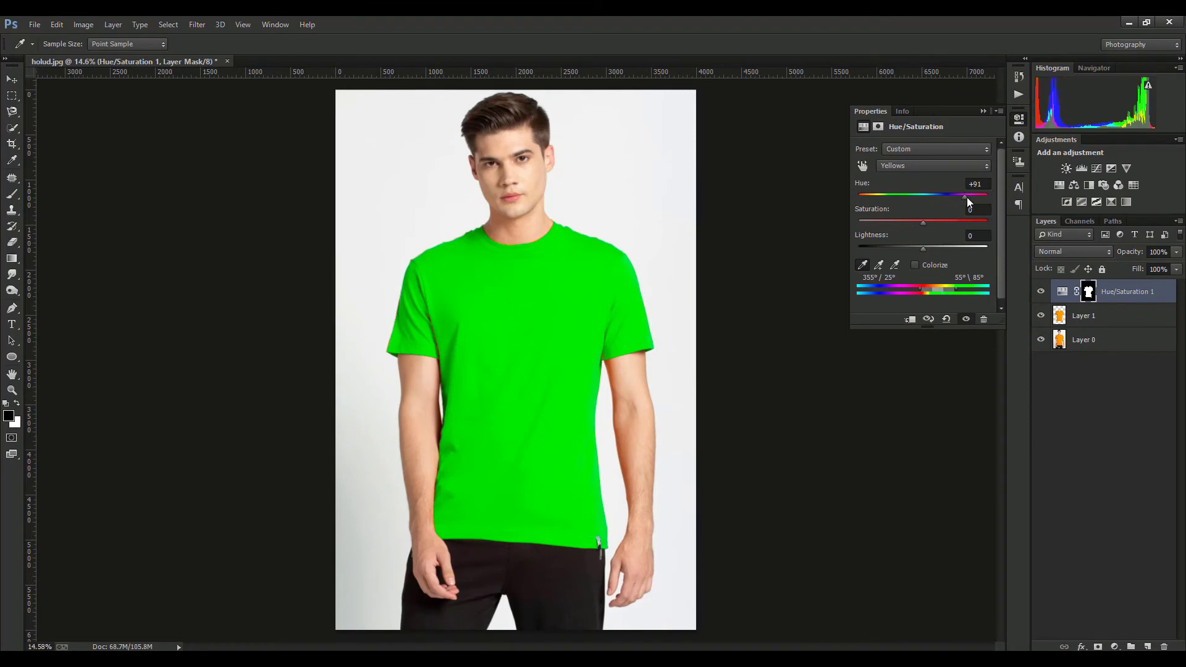
{"action": "mouse_move", "coordinate": [971, 198]}
{"action": "left_mouse_down"}
{"action": "mouse_move", "coordinate": [988, 197]}
{"action": "mouse_move", "coordinate": [944, 196]}
{"action": "left_mouse_up"}
{"action": "left_click_drag", "start_coordinate": [922, 221], "coordinate": [854, 224]}
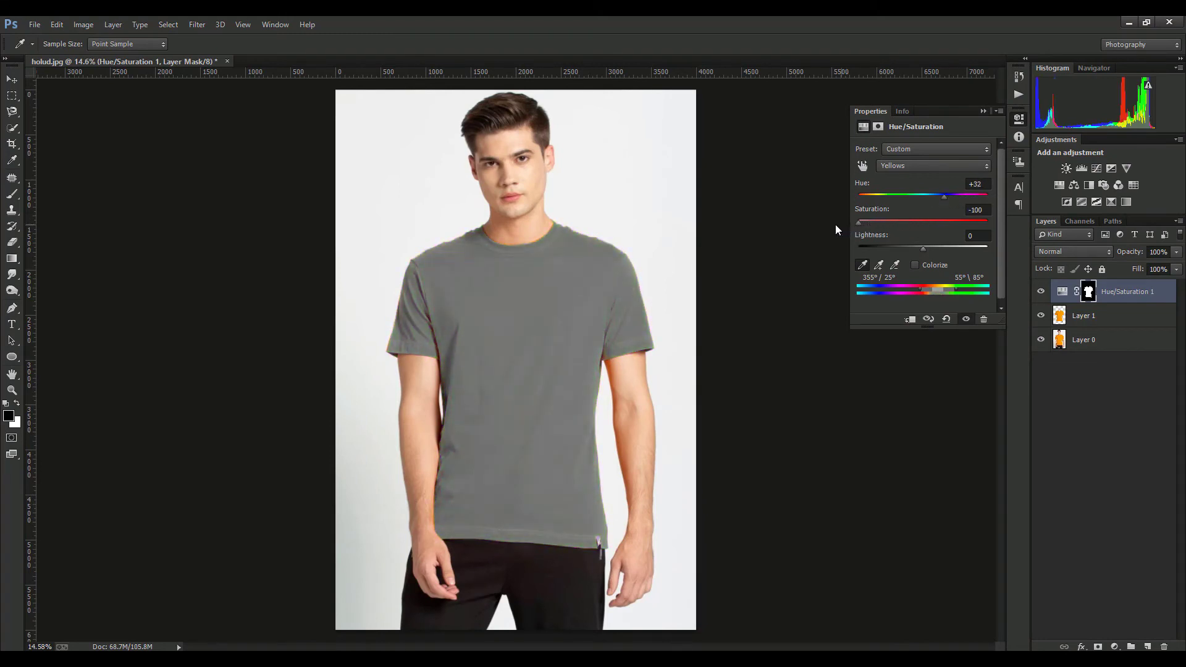
{"action": "left_click_drag", "start_coordinate": [921, 249], "coordinate": [994, 242]}
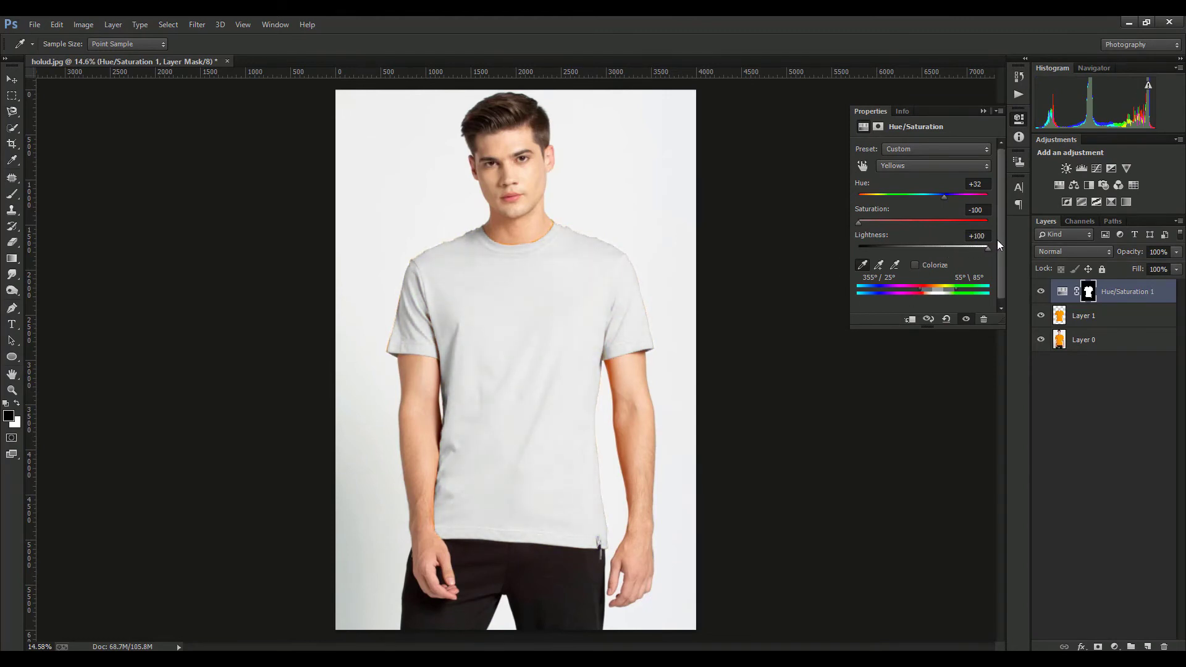
{"action": "left_click_drag", "start_coordinate": [988, 248], "coordinate": [839, 257]}
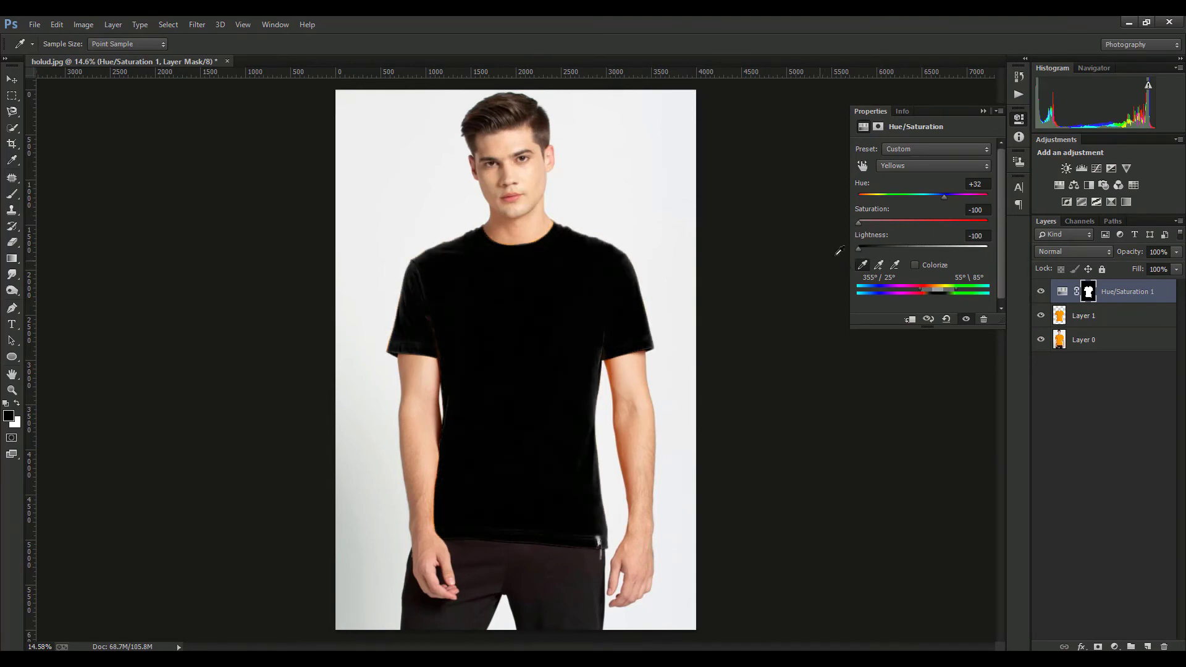
Set the Yellows adjustment to Lightness -22, Saturation 0 and Hue -157, turning the shirt blue.
{"action": "left_click", "coordinate": [891, 195]}
{"action": "mouse_move", "coordinate": [862, 247]}
{"action": "left_mouse_down"}
{"action": "mouse_move", "coordinate": [909, 240]}
{"action": "mouse_move", "coordinate": [875, 204]}
{"action": "left_mouse_up"}
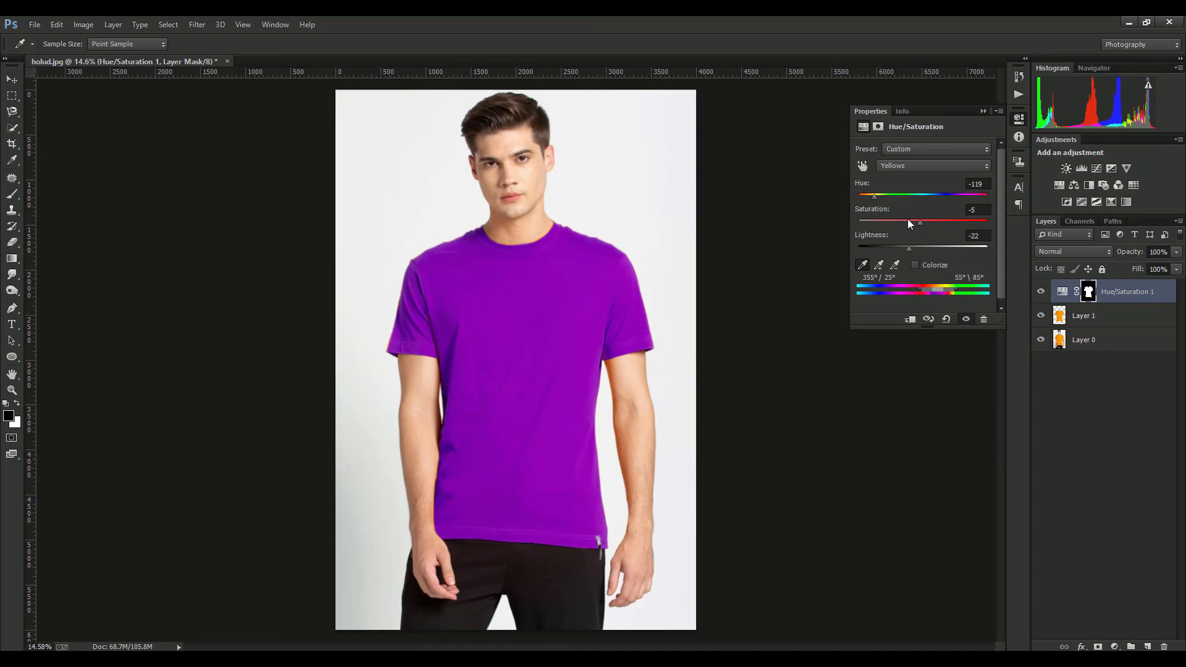
{"action": "left_click", "coordinate": [976, 210]}
{"action": "type", "text": "0"}
{"action": "left_click_drag", "start_coordinate": [876, 201], "coordinate": [867, 201]}
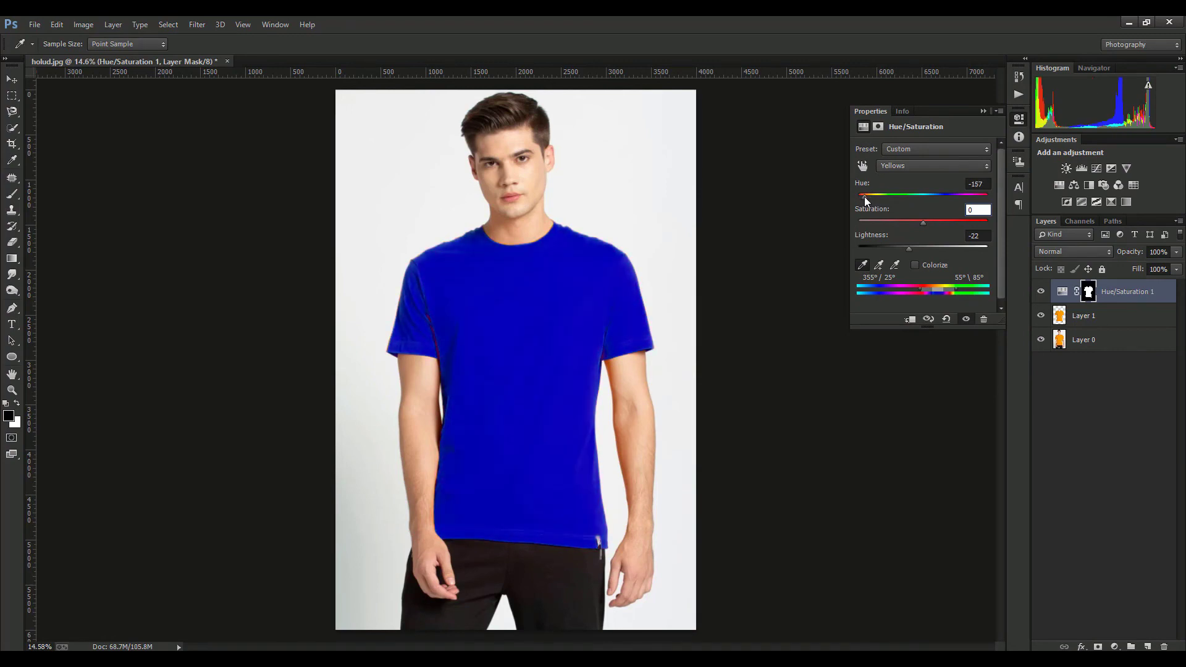
Switch to the Move tool, select Layer 1 and collapse the Properties panel.
{"action": "key", "text": "v"}
{"action": "left_click", "coordinate": [1087, 317]}
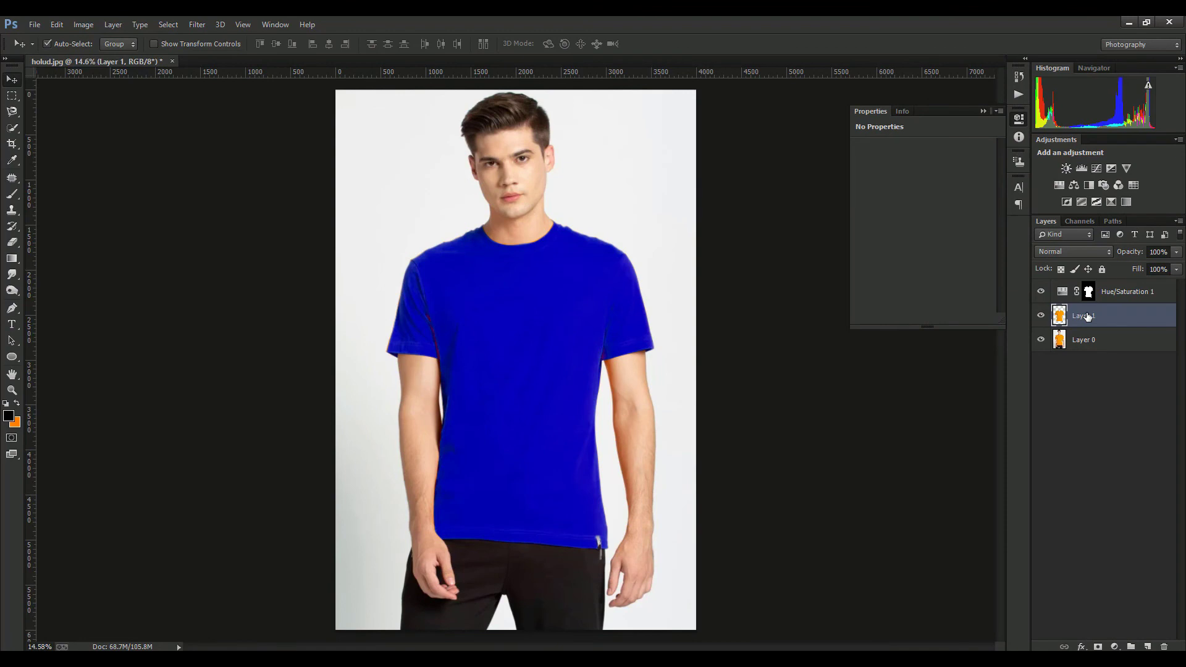
{"action": "left_click", "coordinate": [983, 112]}
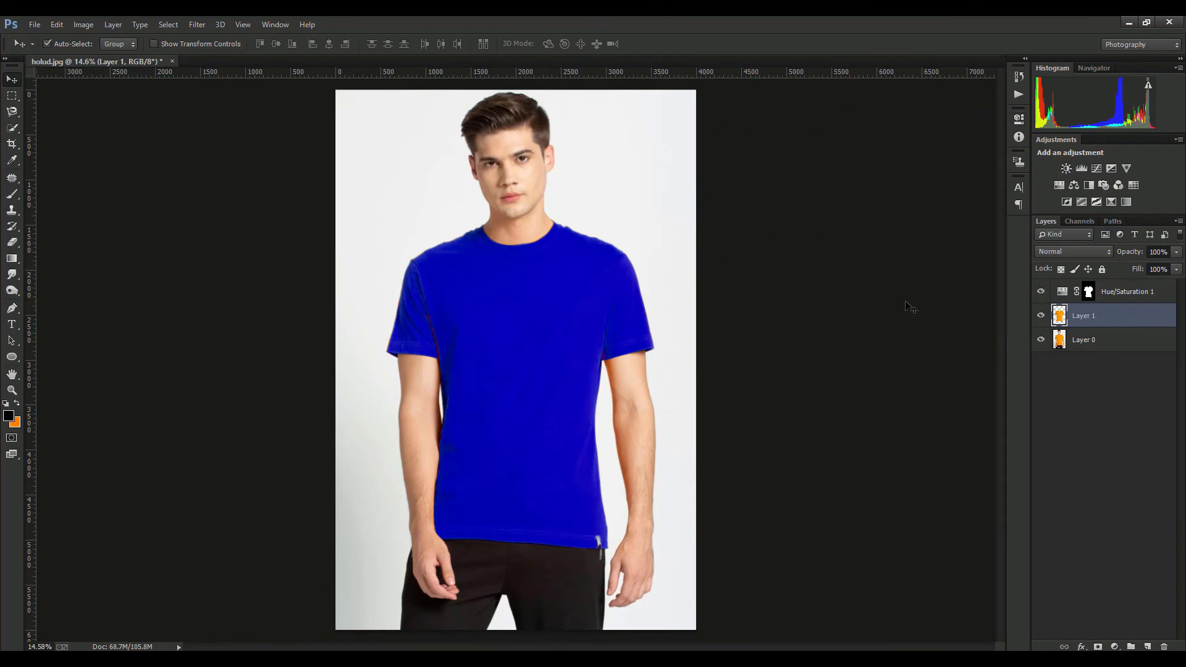